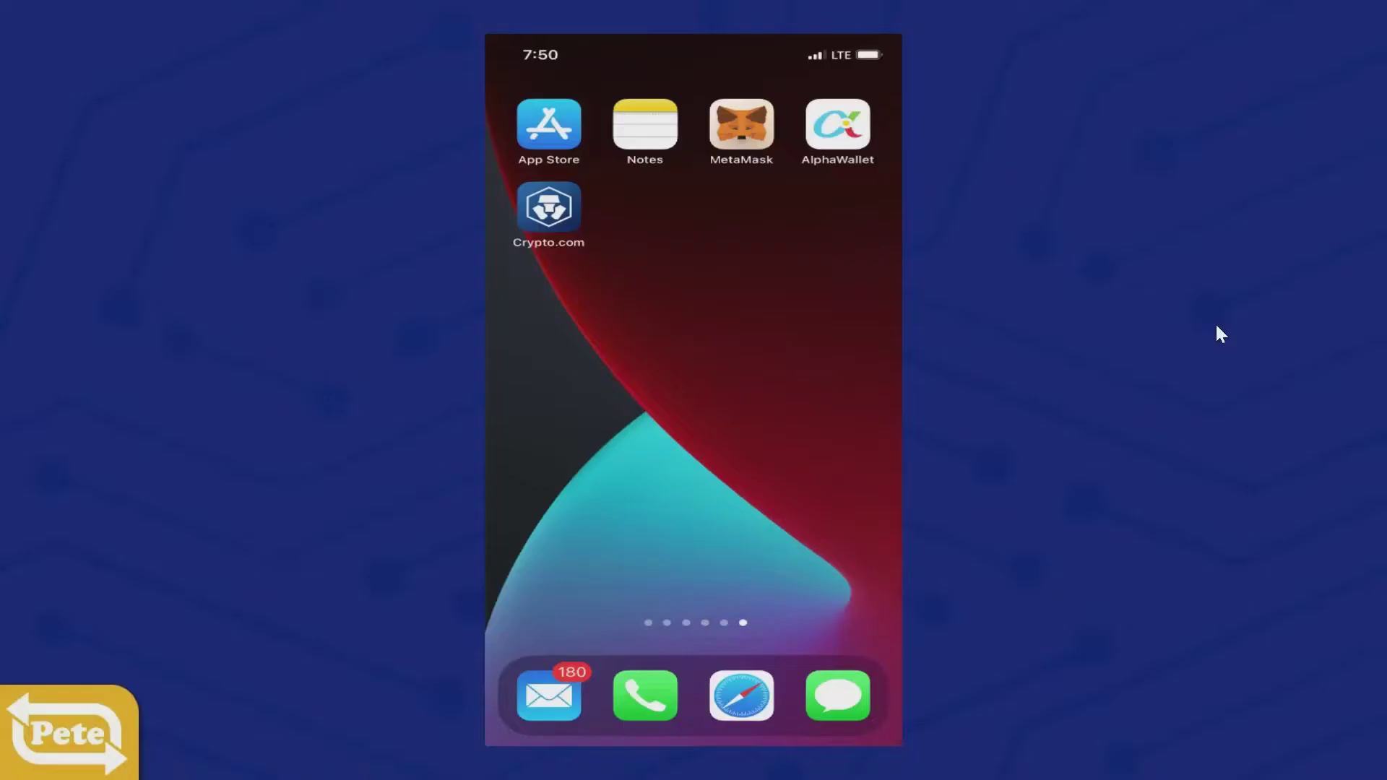
Switch the MetaMask wallet to Polygon Mainnet, showing the 57.42121 MATIC balance
click(743, 128)
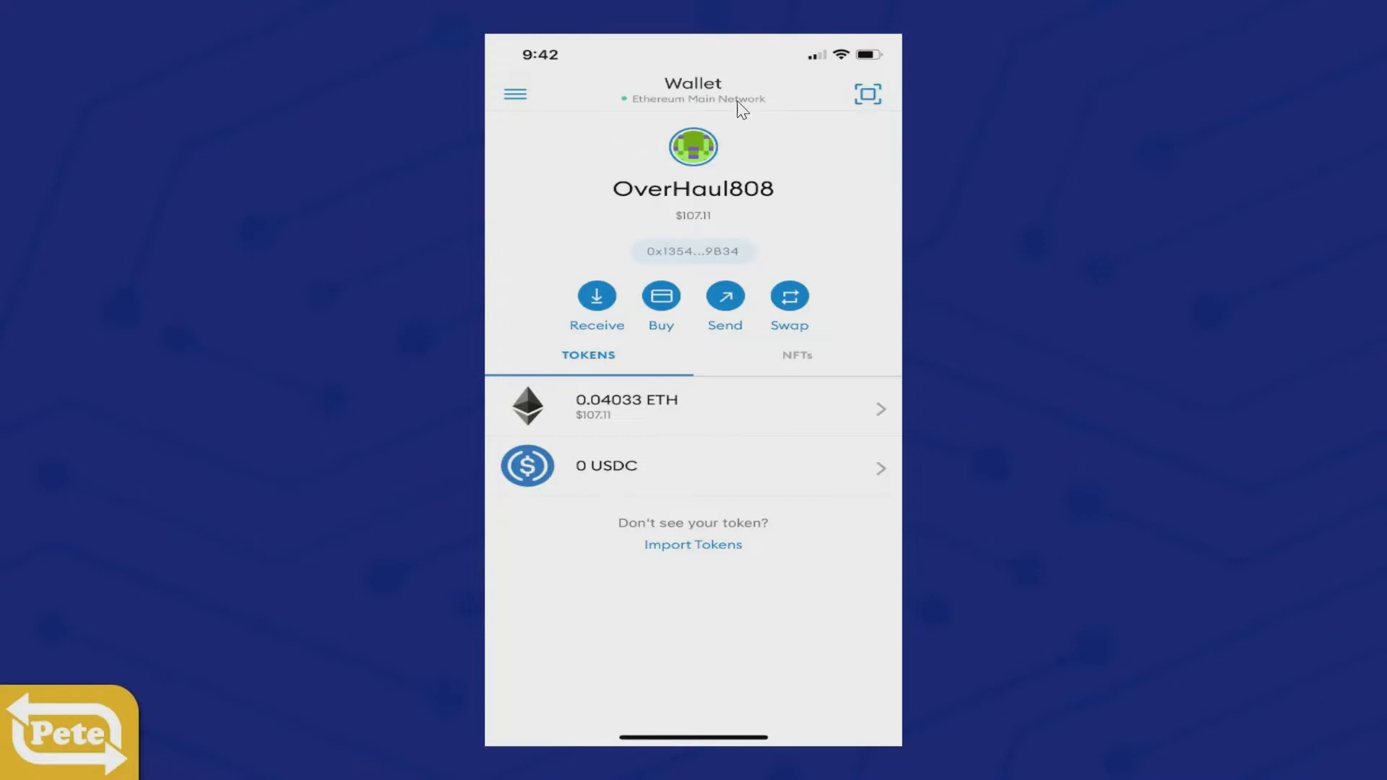
click(699, 98)
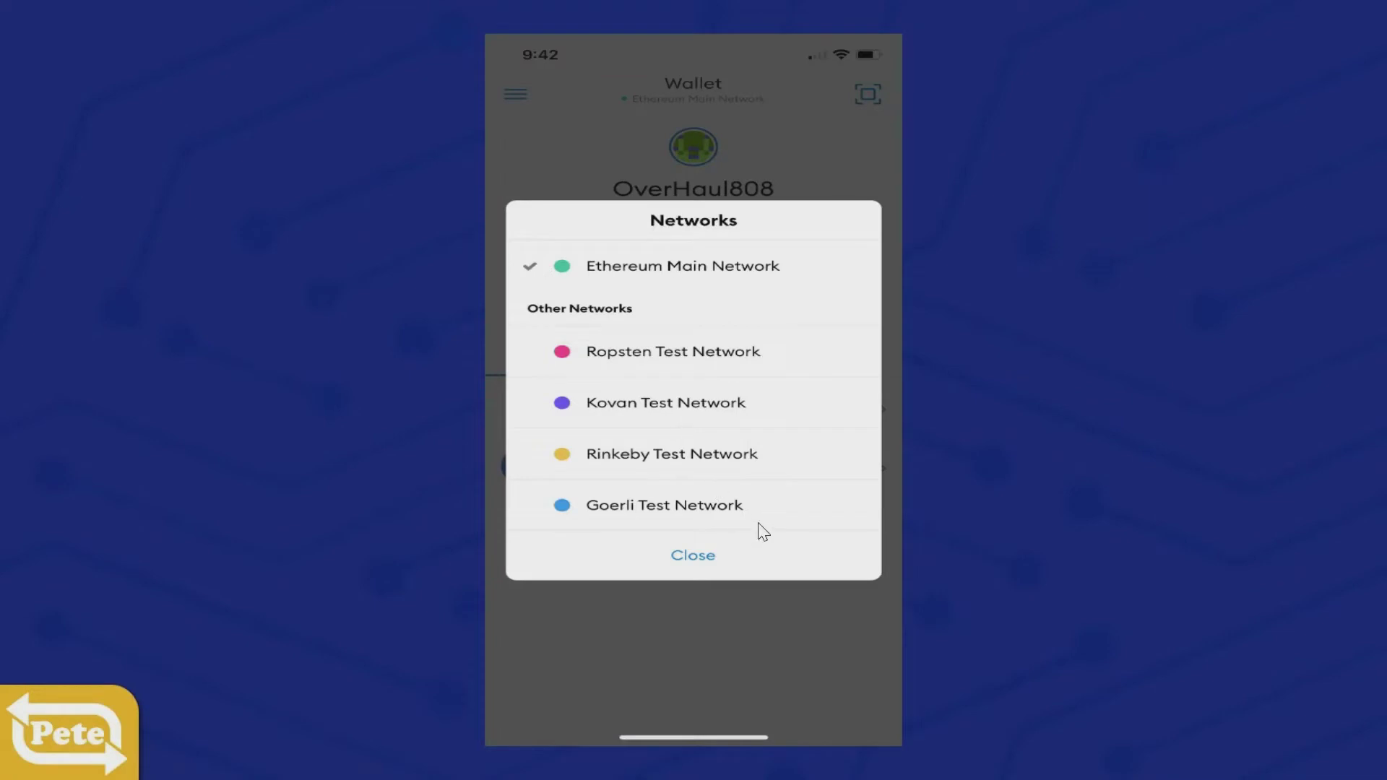
scroll(758, 517, down, 3)
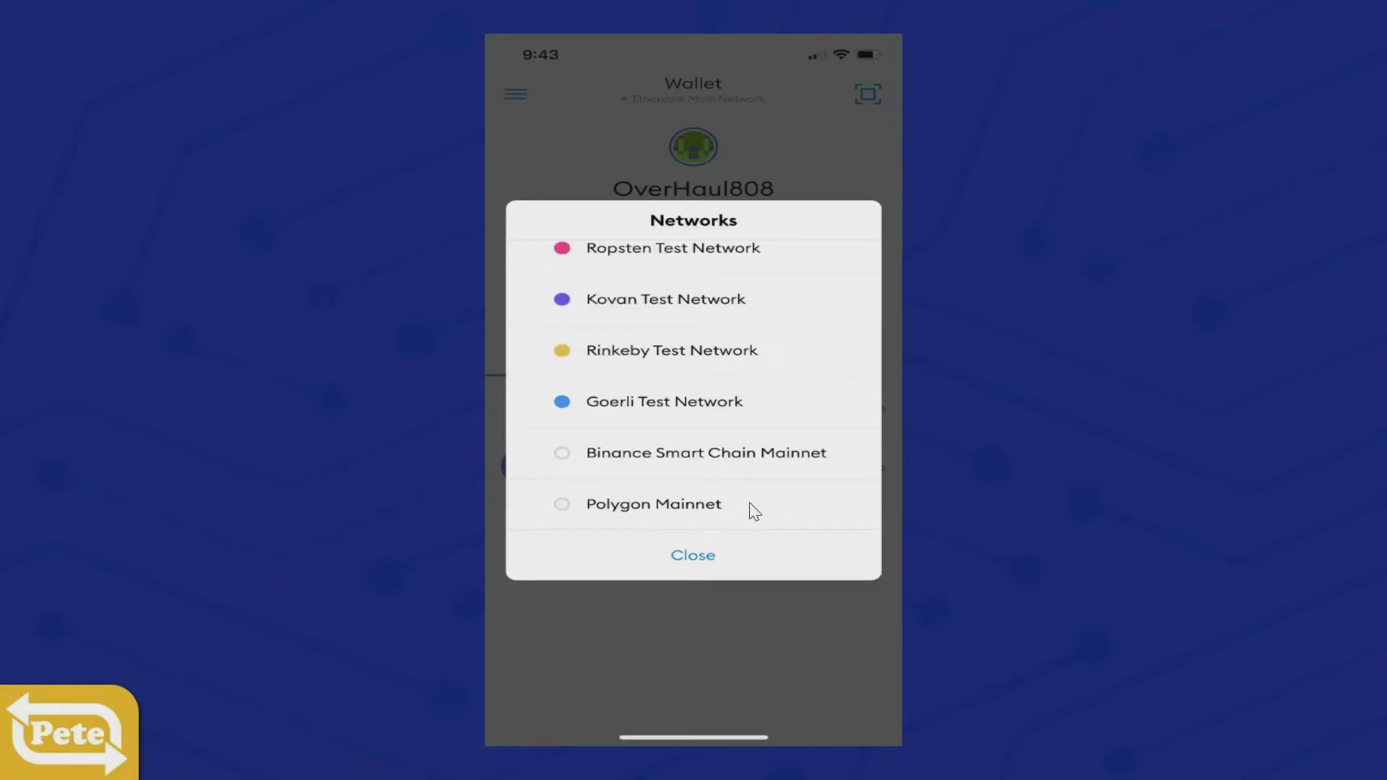
click(687, 506)
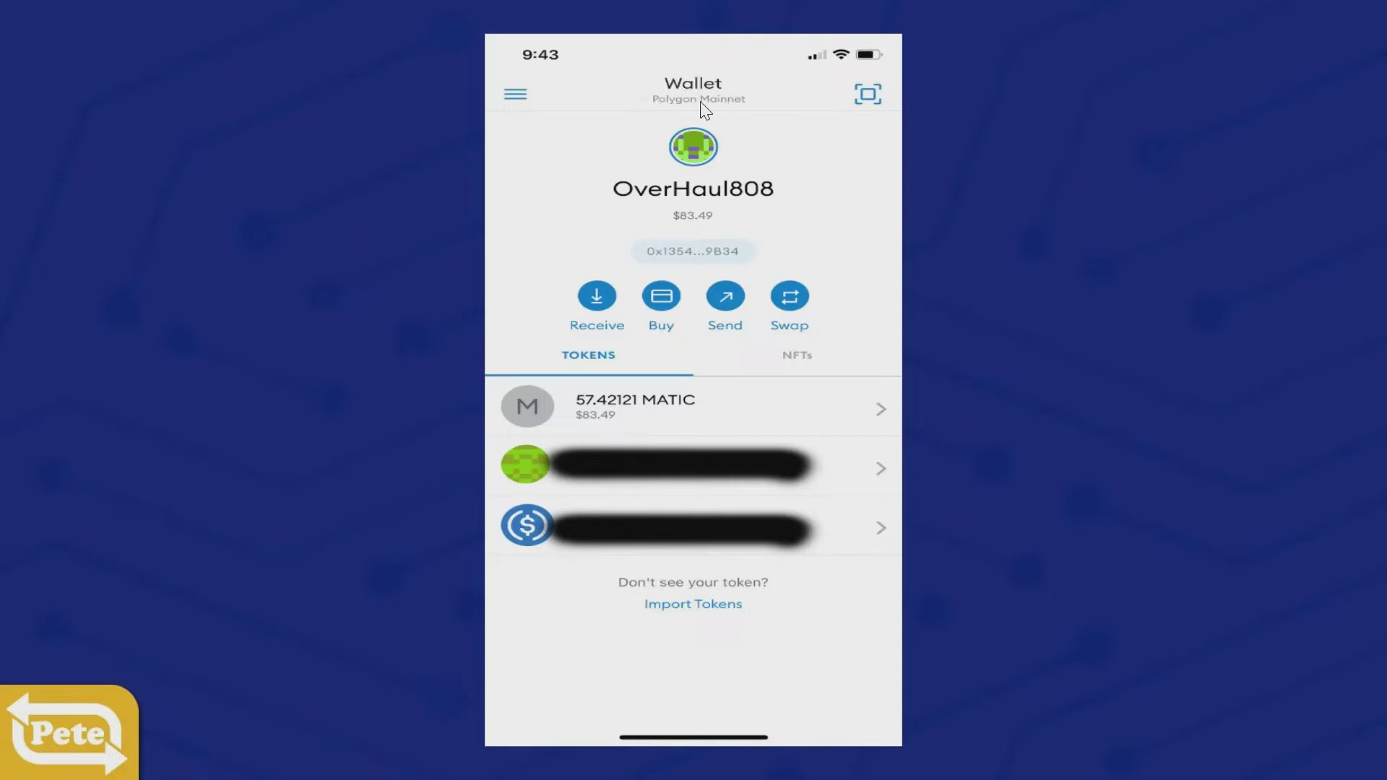
Open the Browser from MetaMask's side menu and start a new blank tab
click(517, 95)
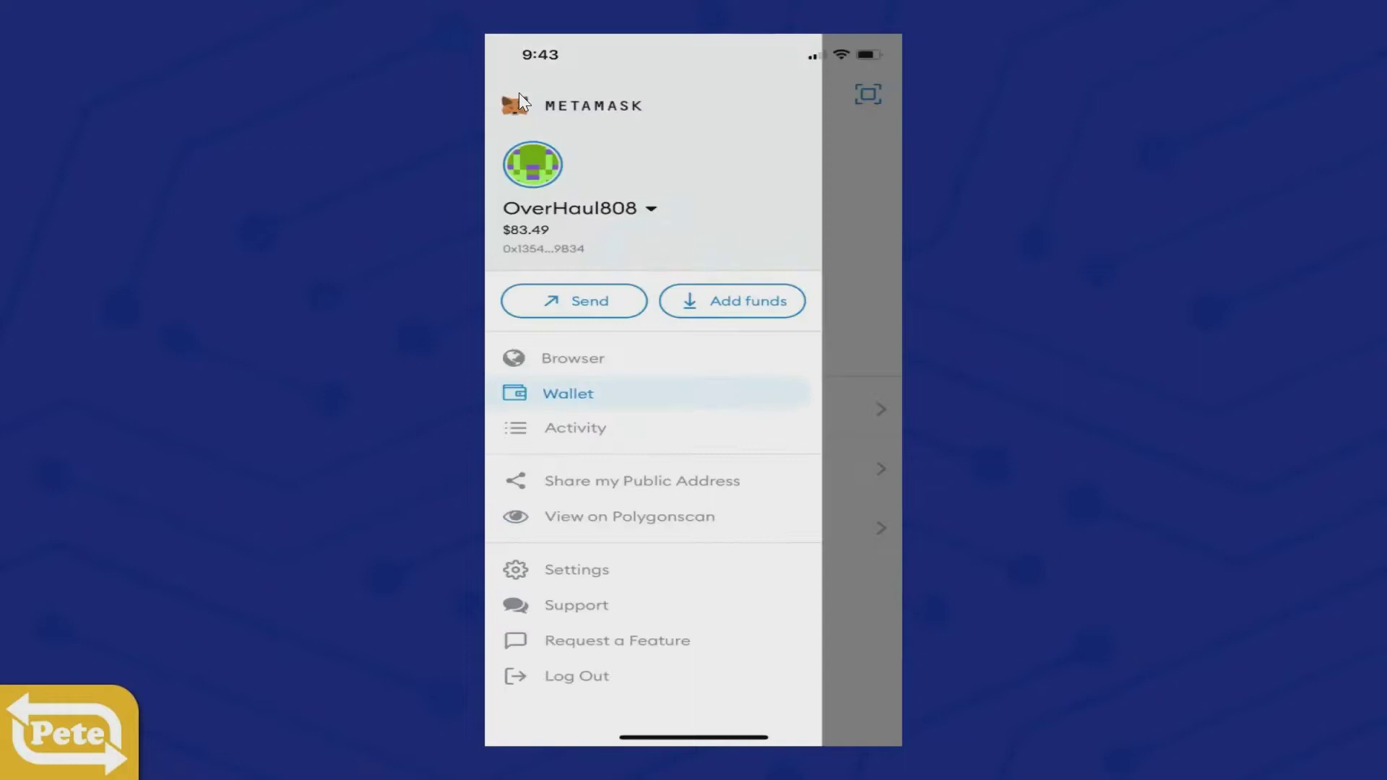
click(574, 359)
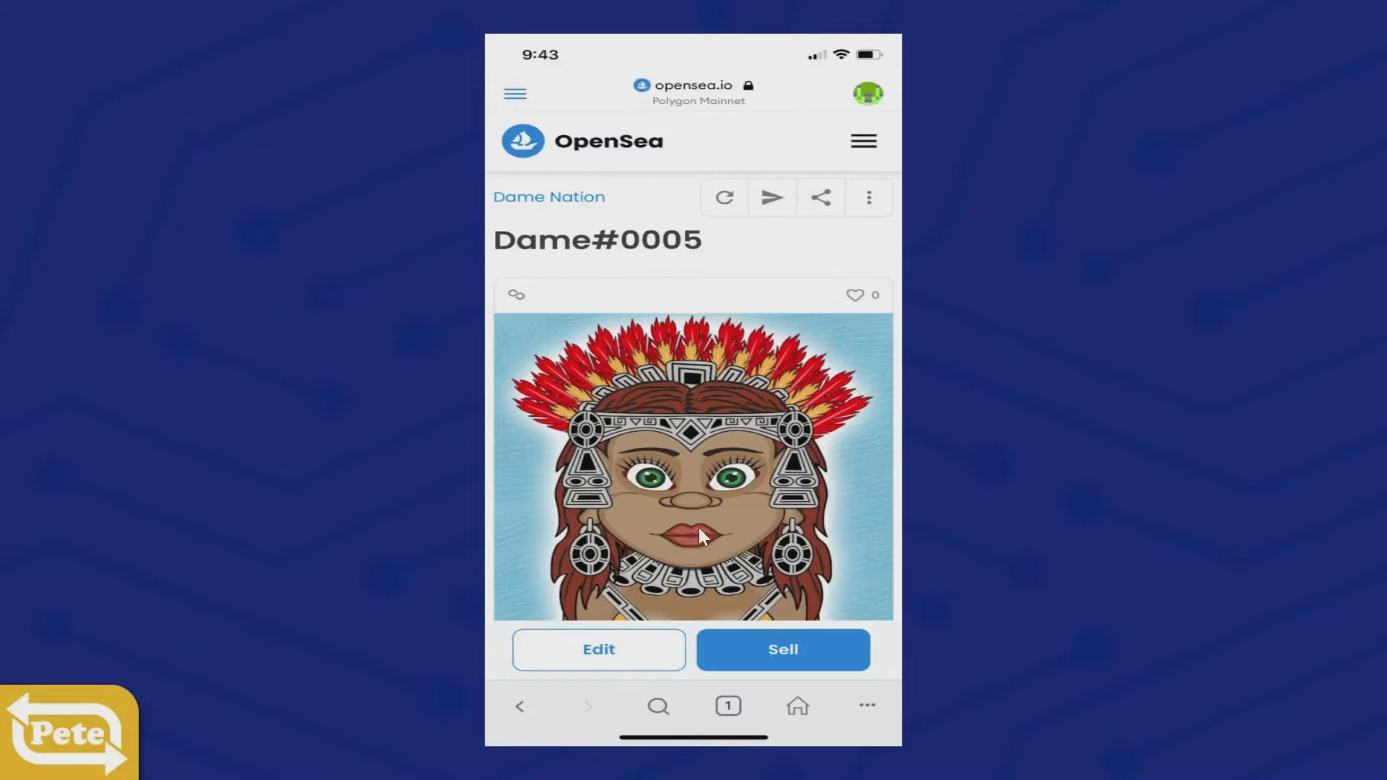
click(728, 706)
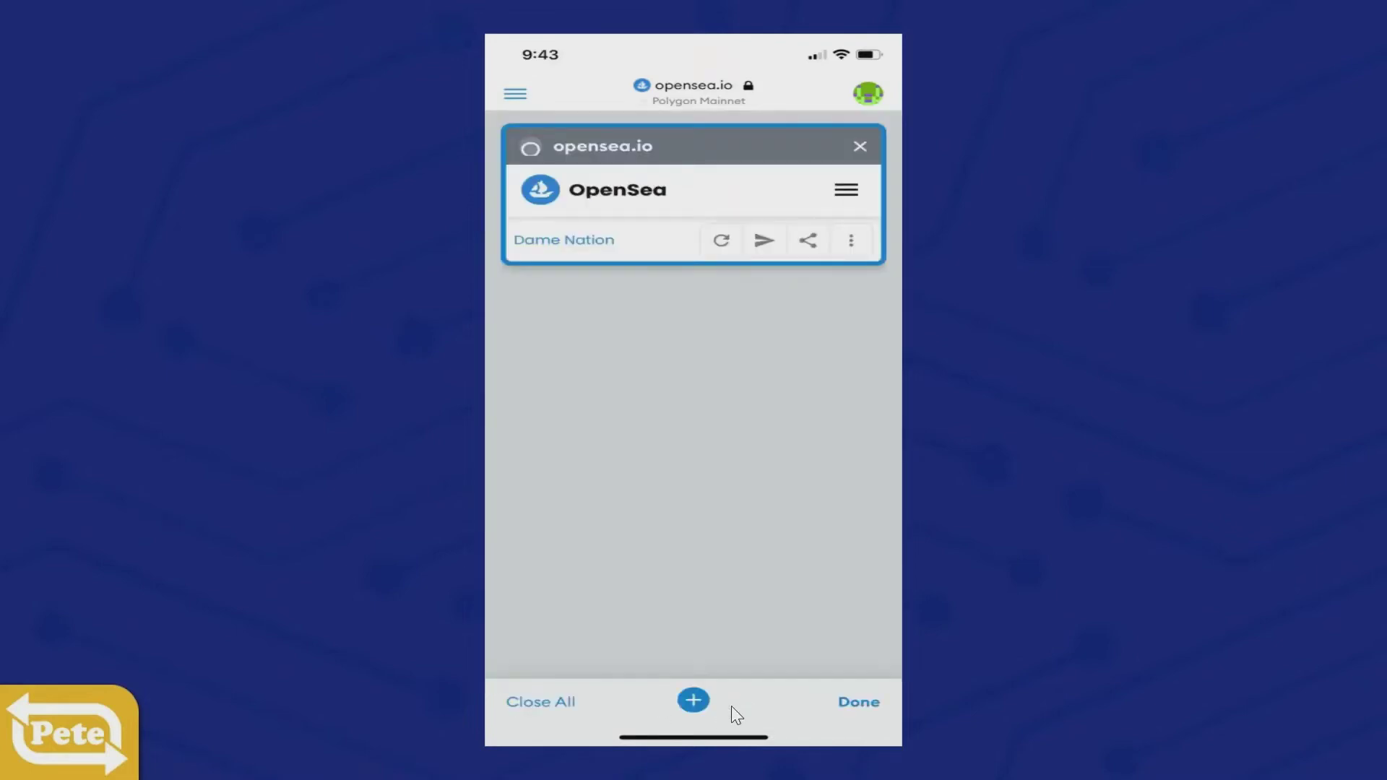
click(698, 701)
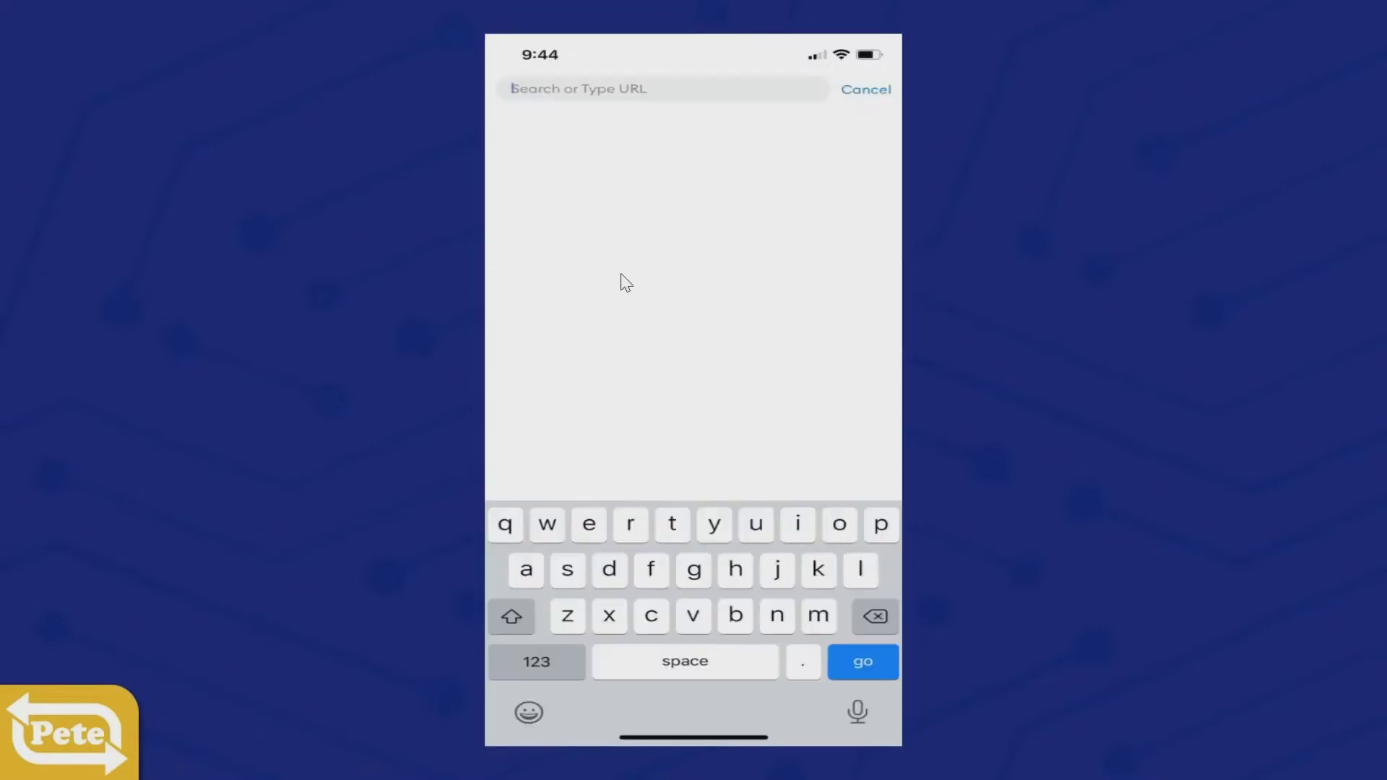
Paste the copied Community Builder link as the address and load builder.on.fleek.co
click(527, 89)
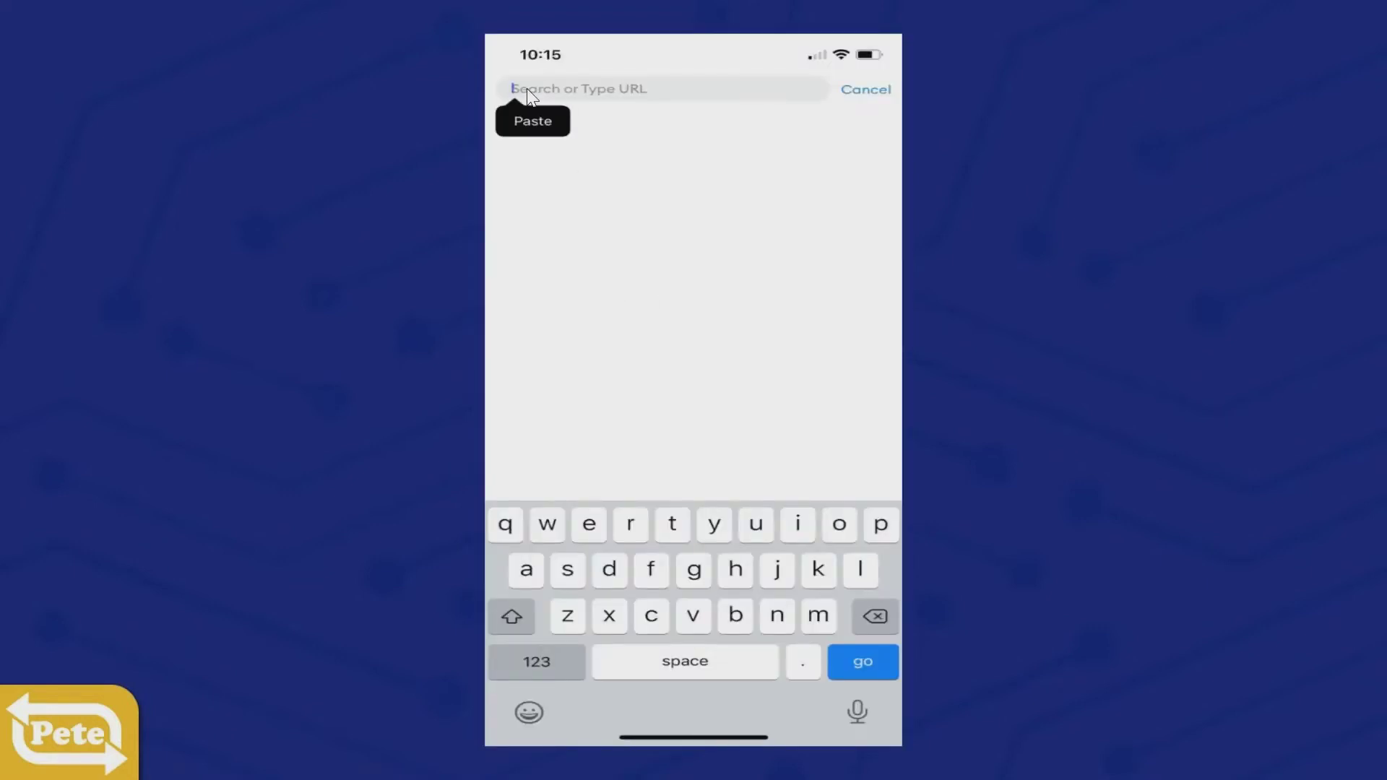
click(532, 115)
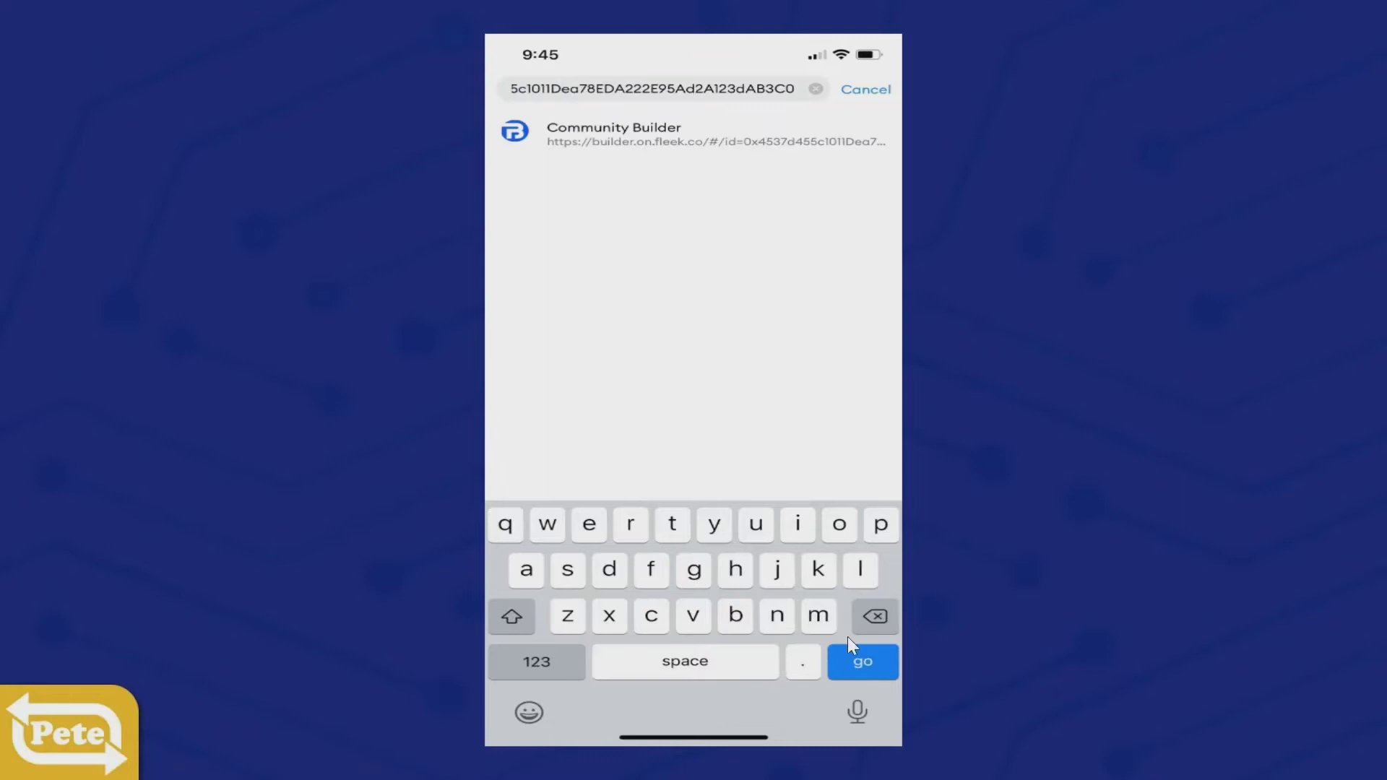
click(863, 664)
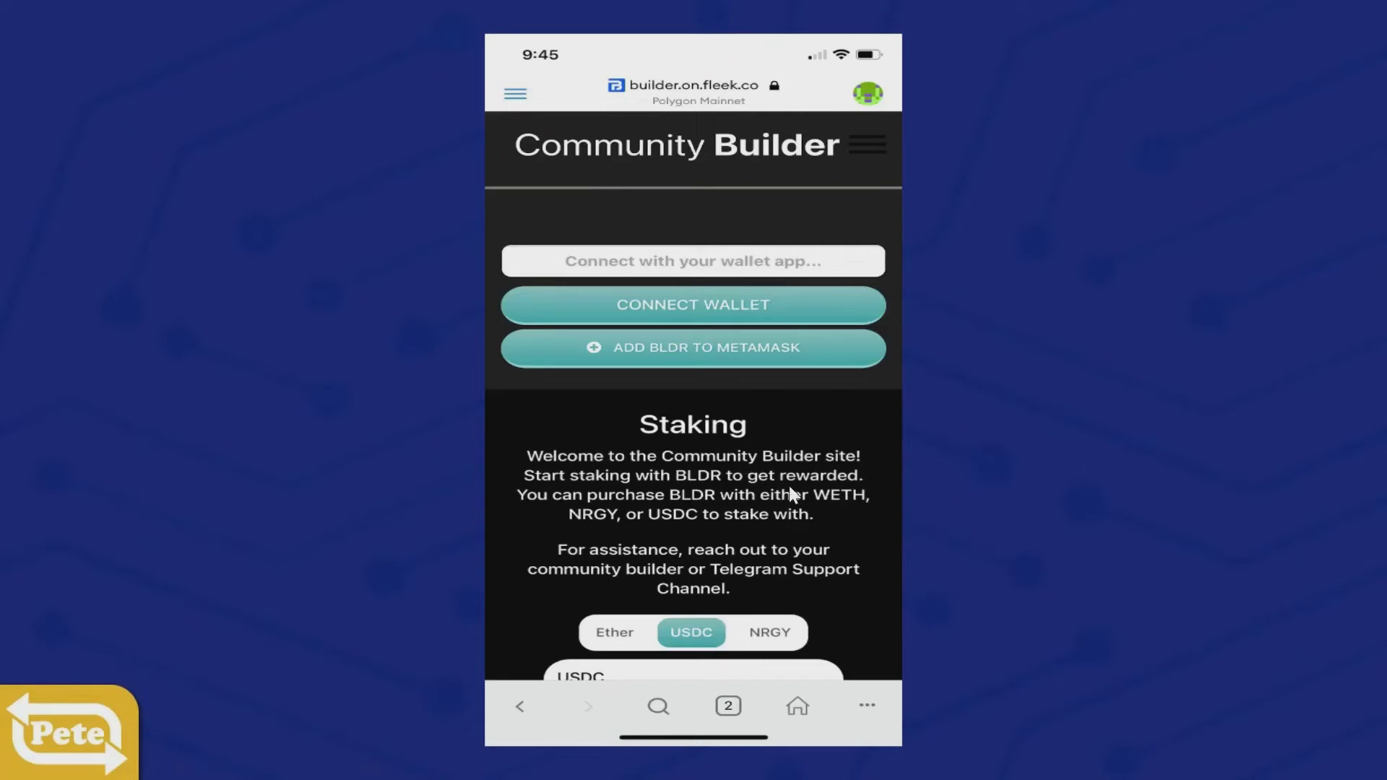
Add the Community Builder page to the browser's Favorites
click(867, 707)
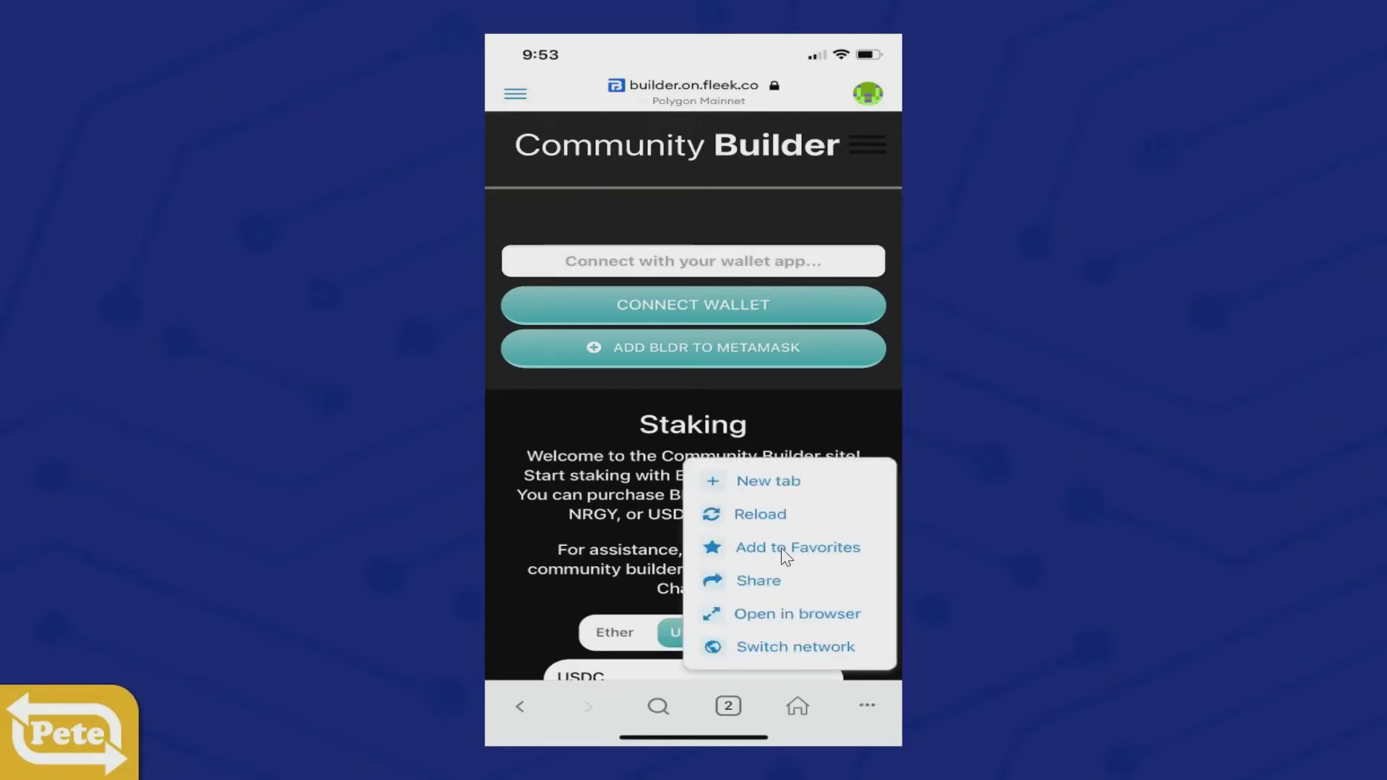
click(831, 557)
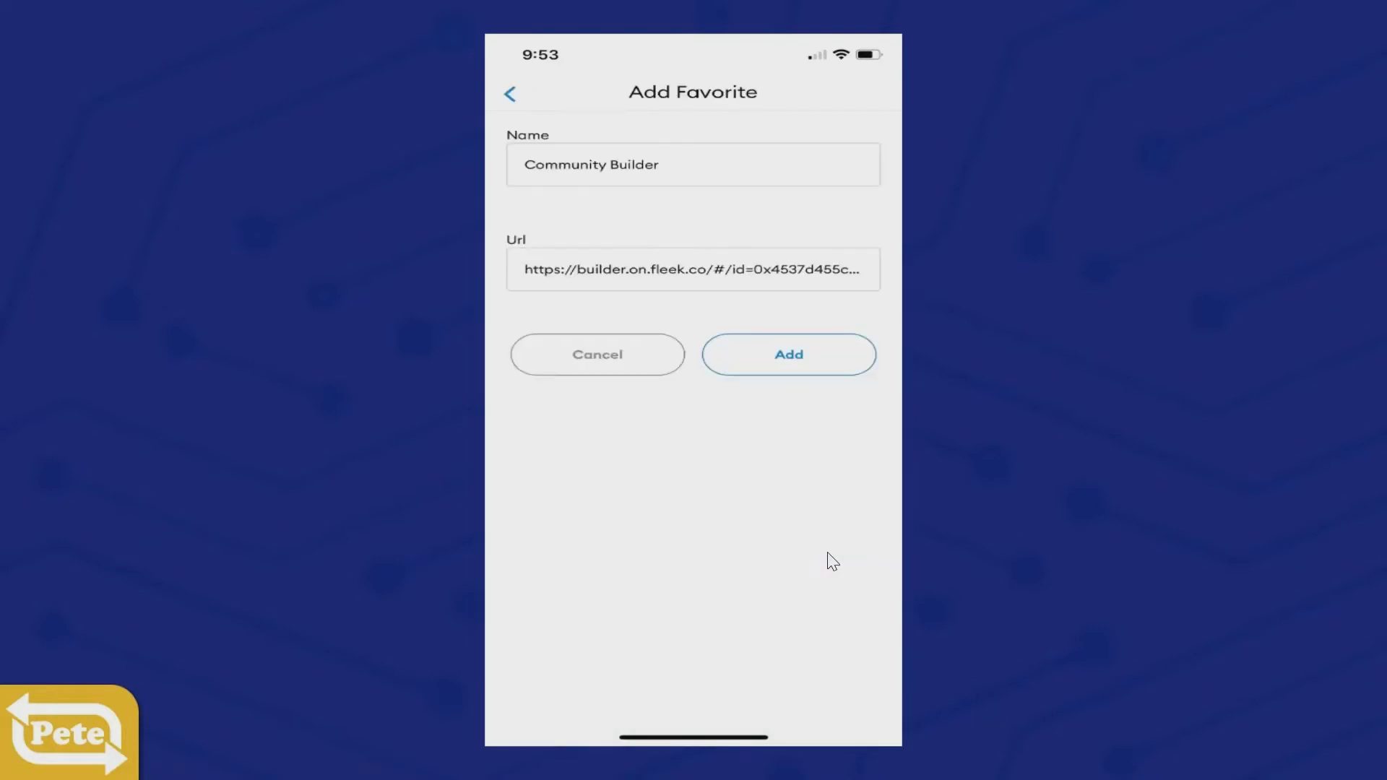
click(814, 366)
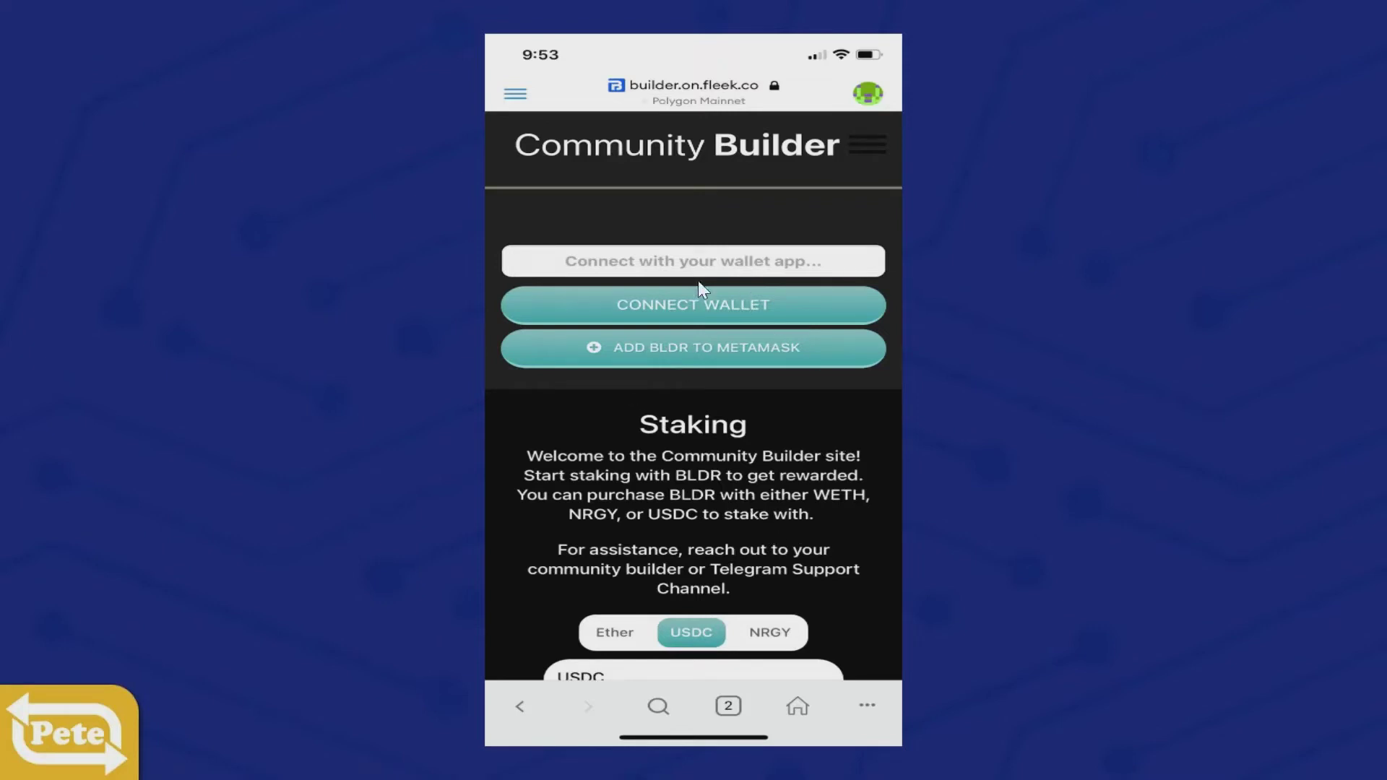
Connect the site to the wallet via CONNECT WALLET, choosing MetaMask
click(743, 305)
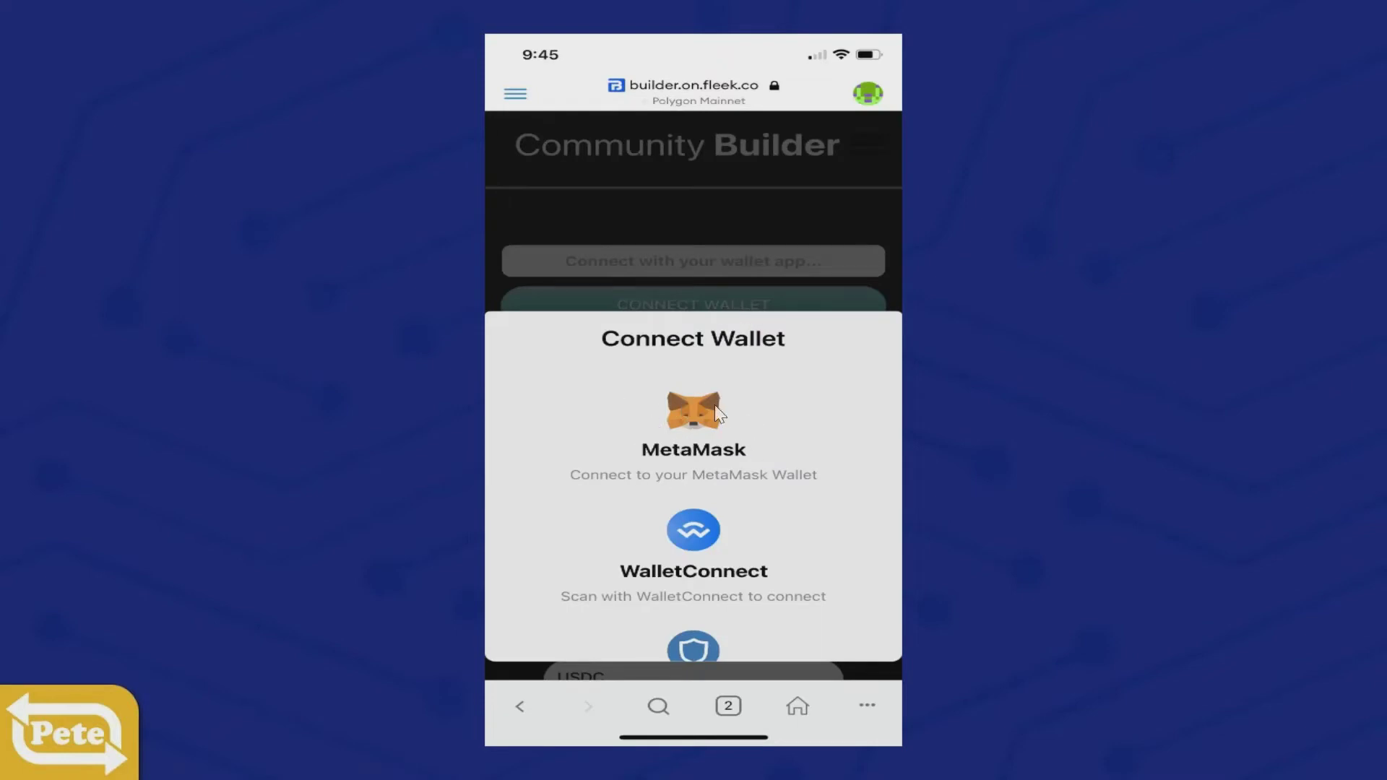
click(702, 416)
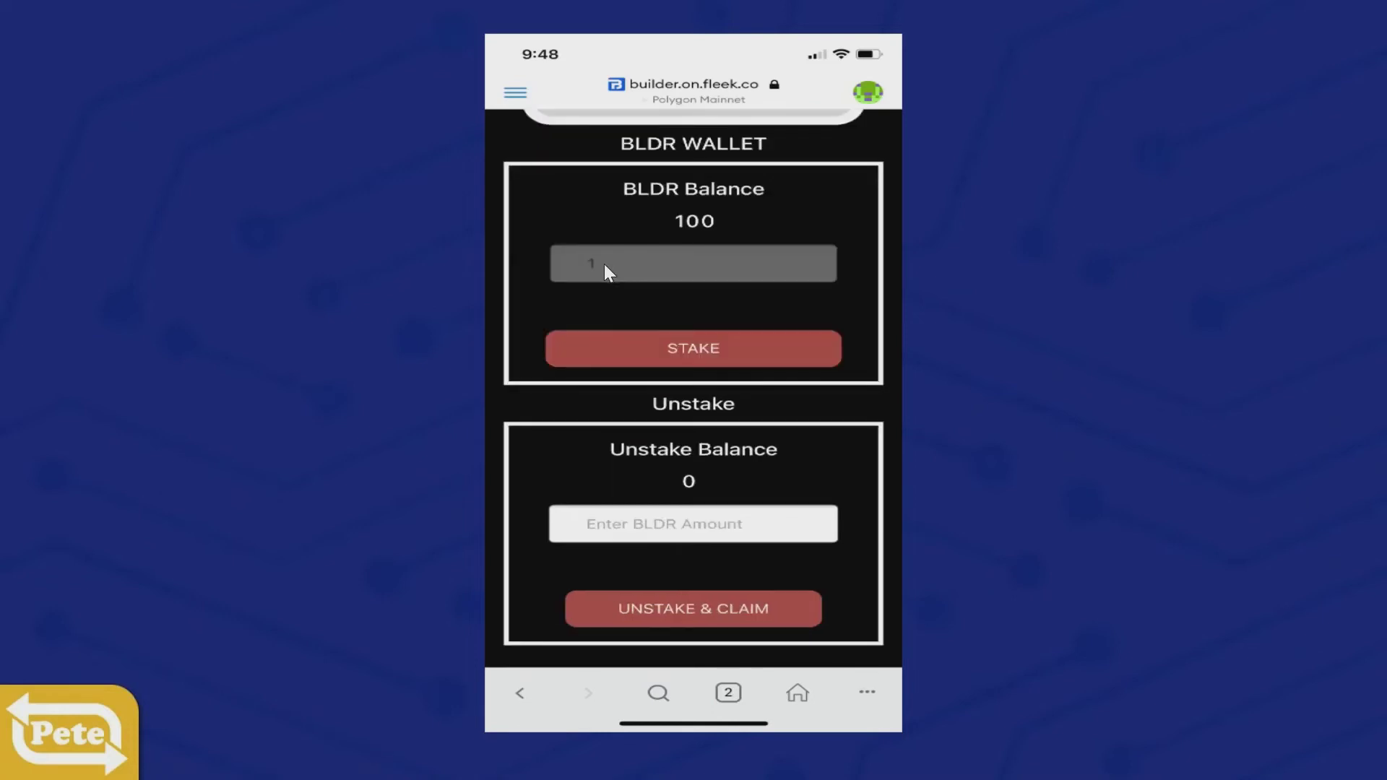
Submit the 1 BLDR stake and save a High gas priority of 0.008983 MATIC
click(751, 350)
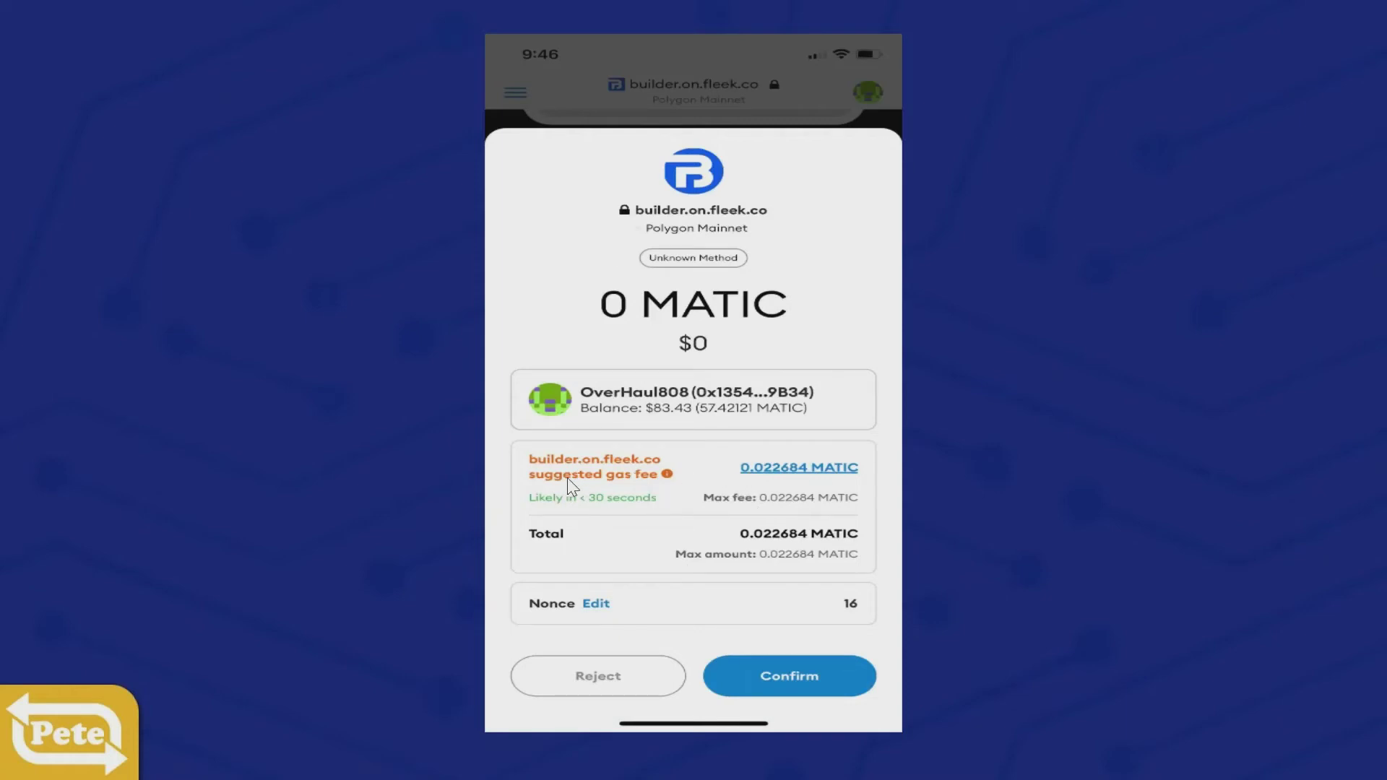
click(806, 477)
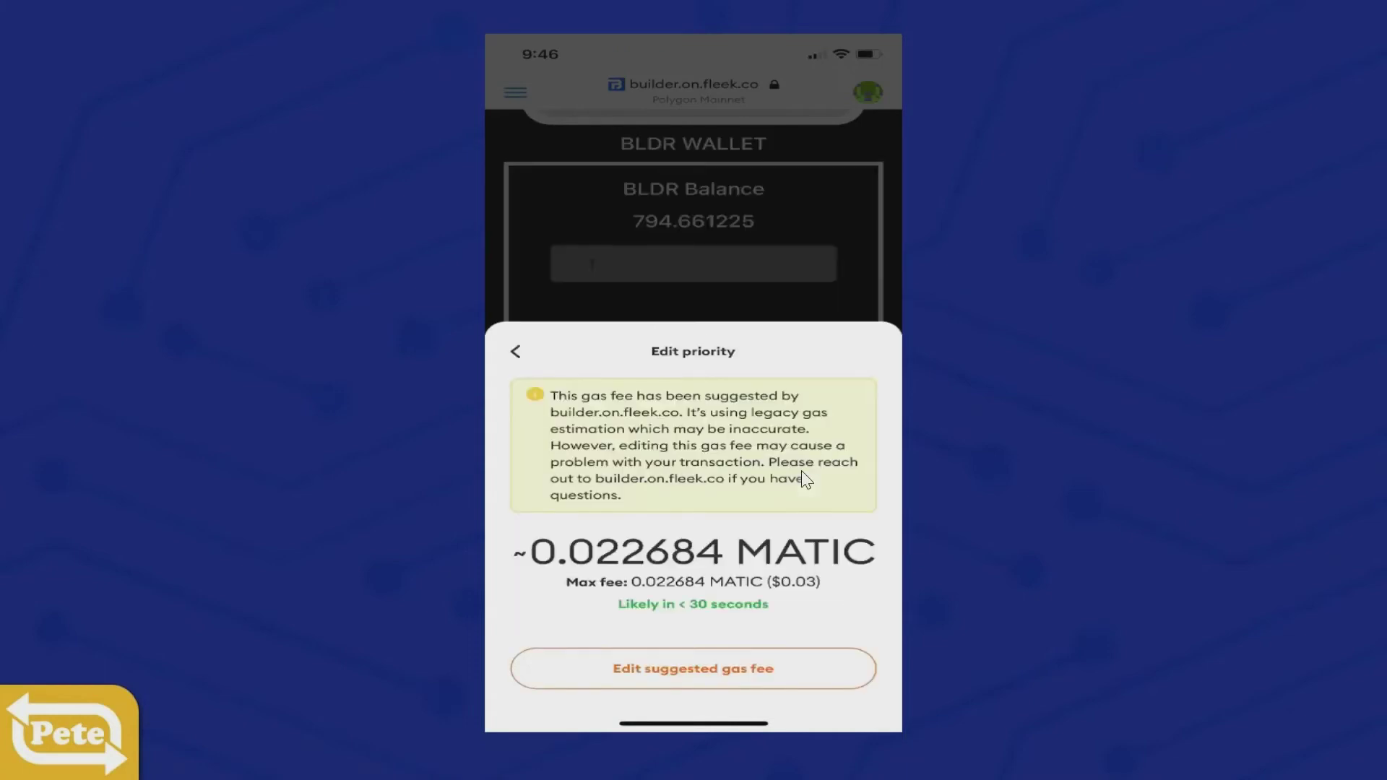
click(749, 683)
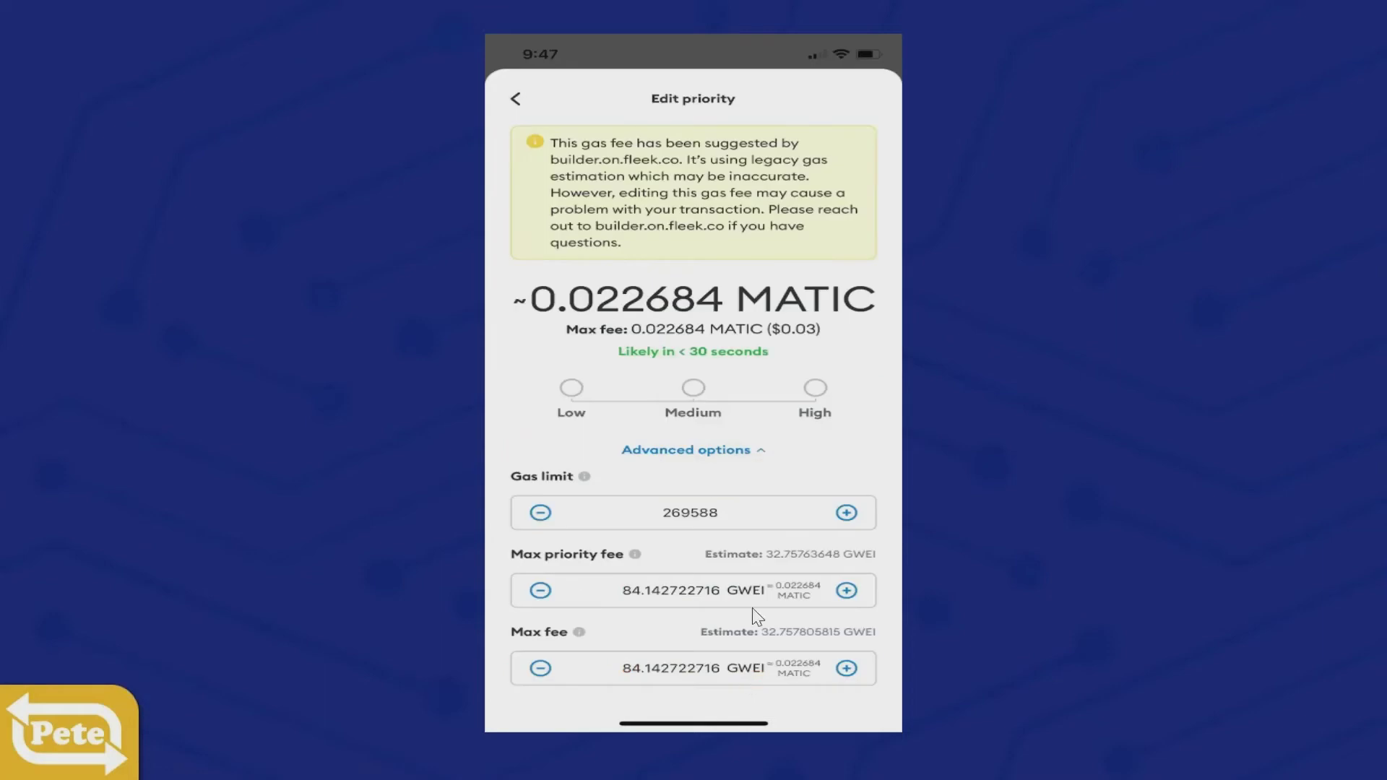
click(814, 389)
click(819, 391)
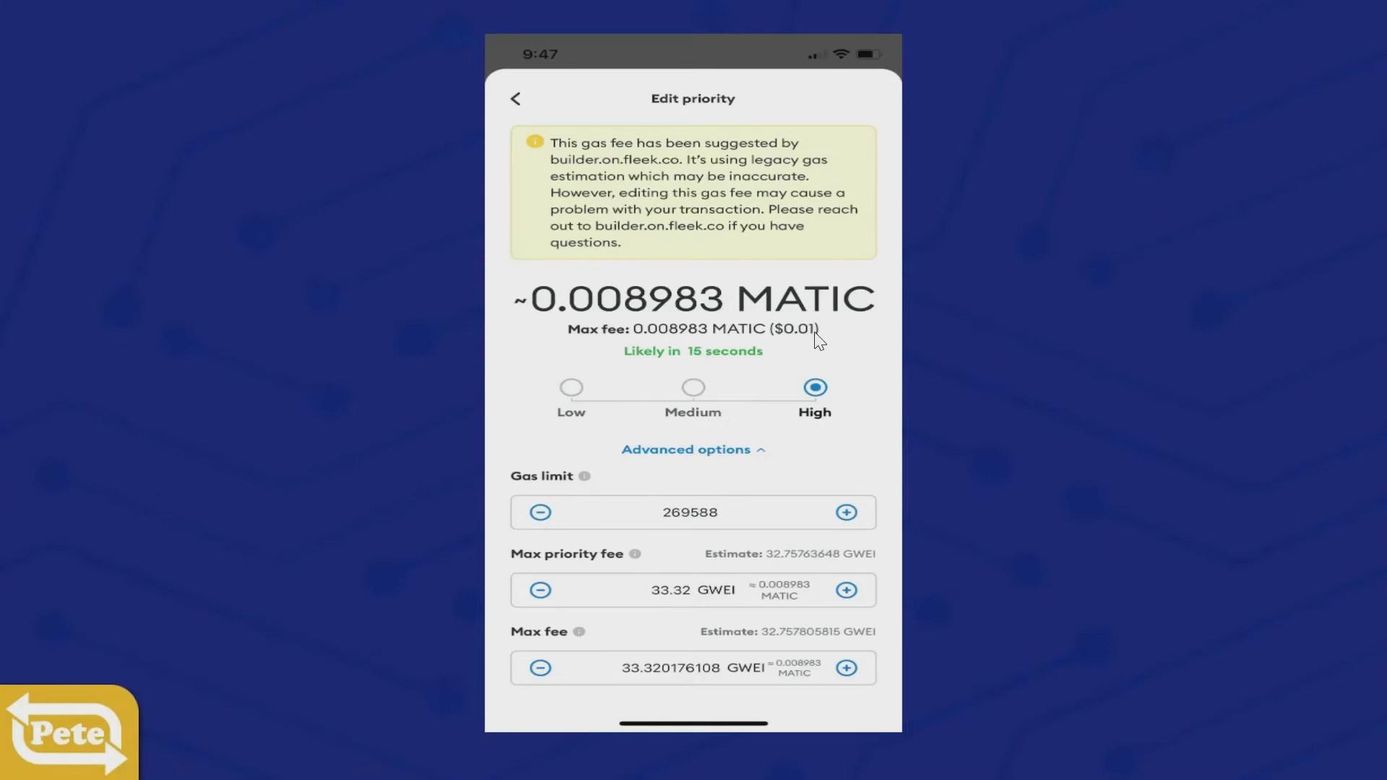
scroll(751, 625, down, 3)
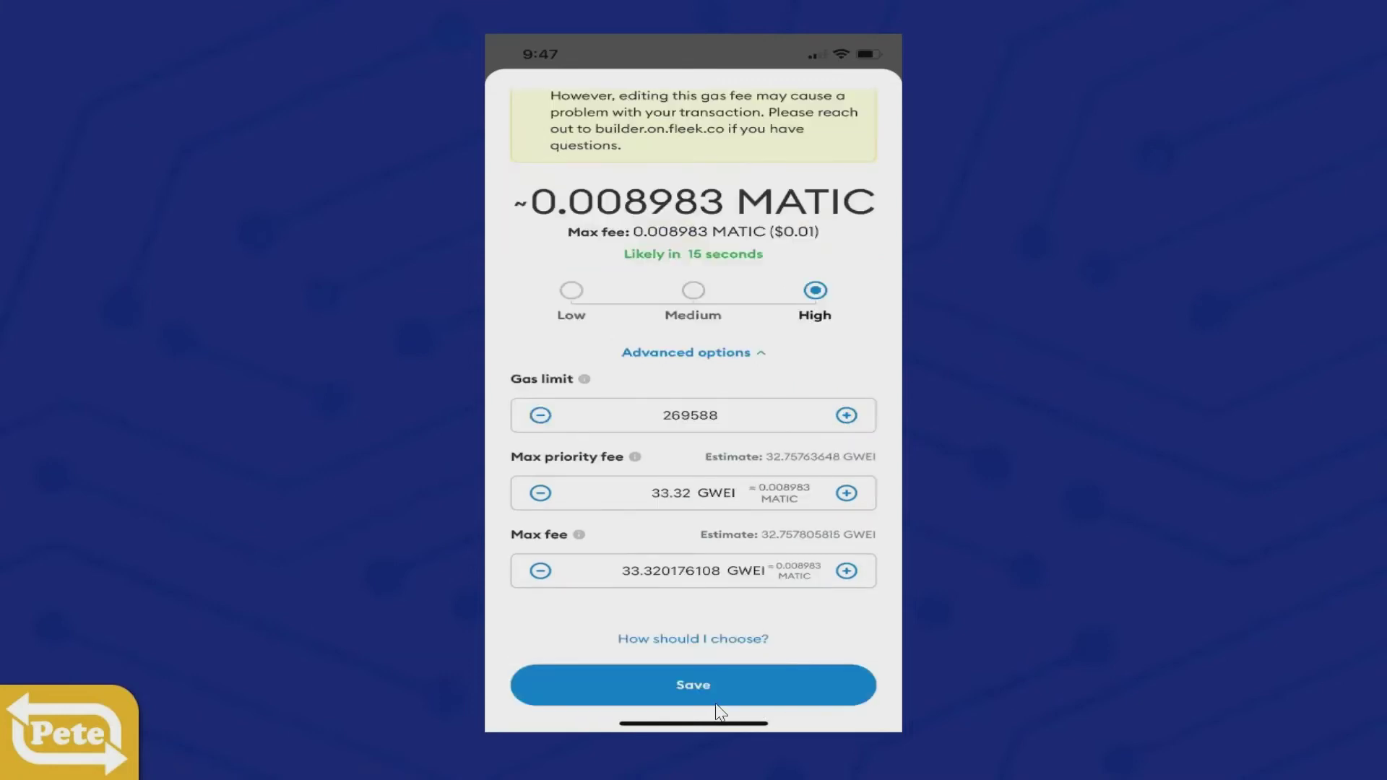
click(682, 683)
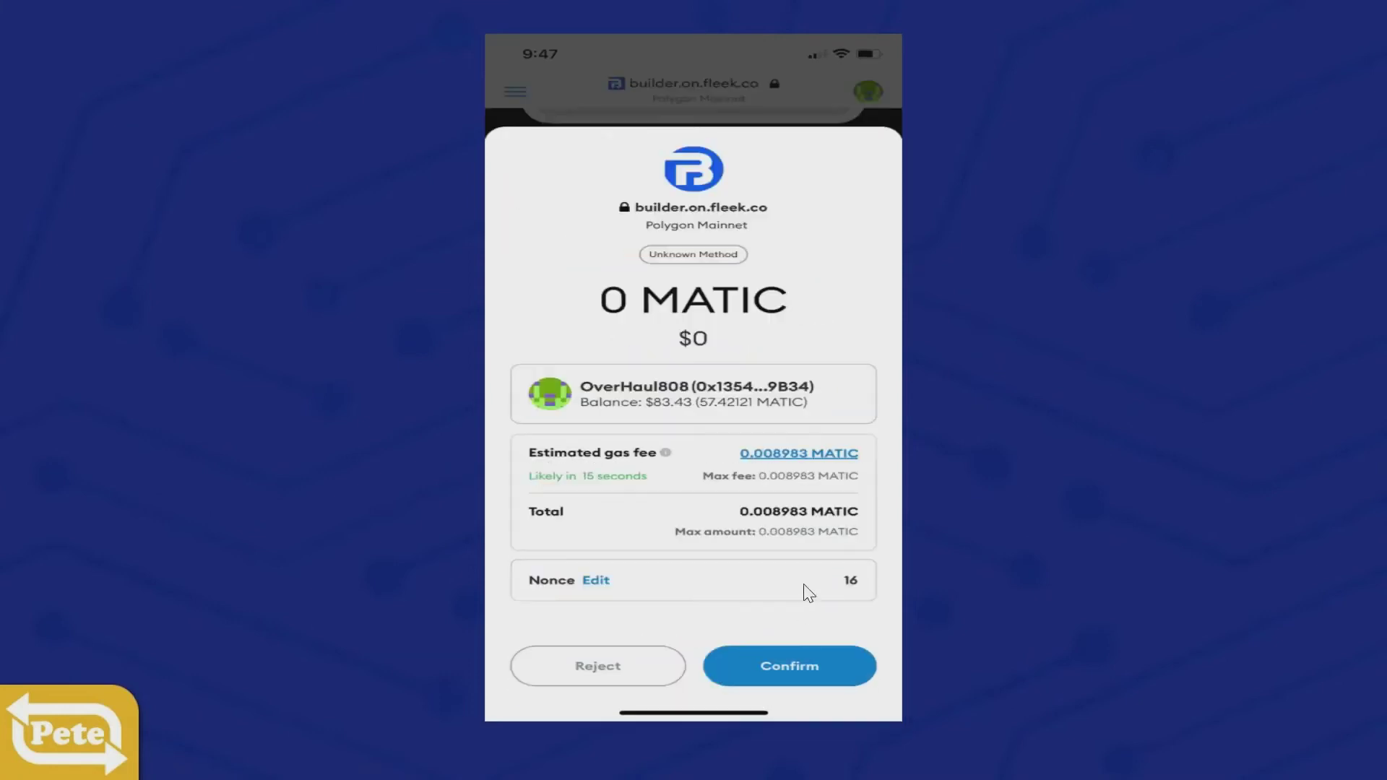
Confirm the staking transaction, leaving 99 BLDR with 1 BLDR staked
click(816, 675)
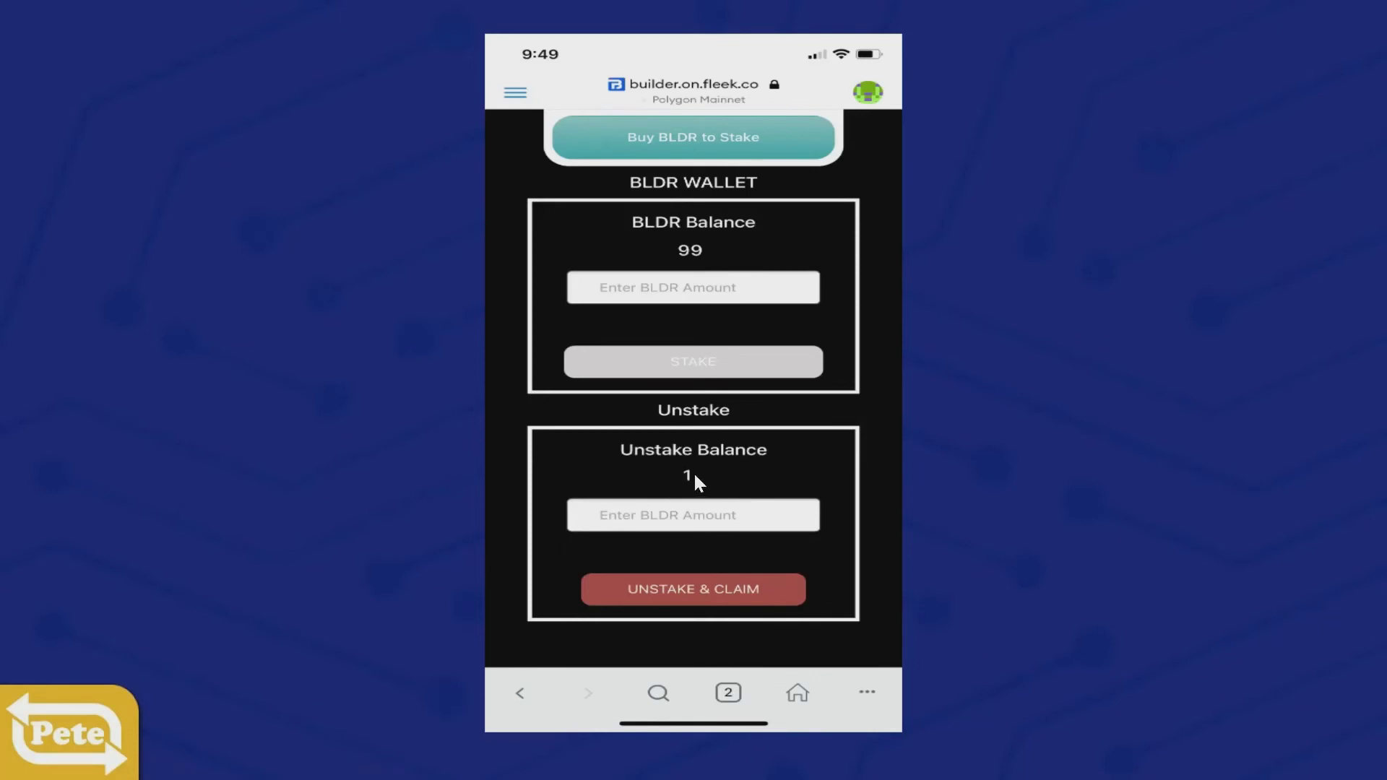
Close the builder.on.fleek.co tab and open a new home tab listing Favorites
click(726, 695)
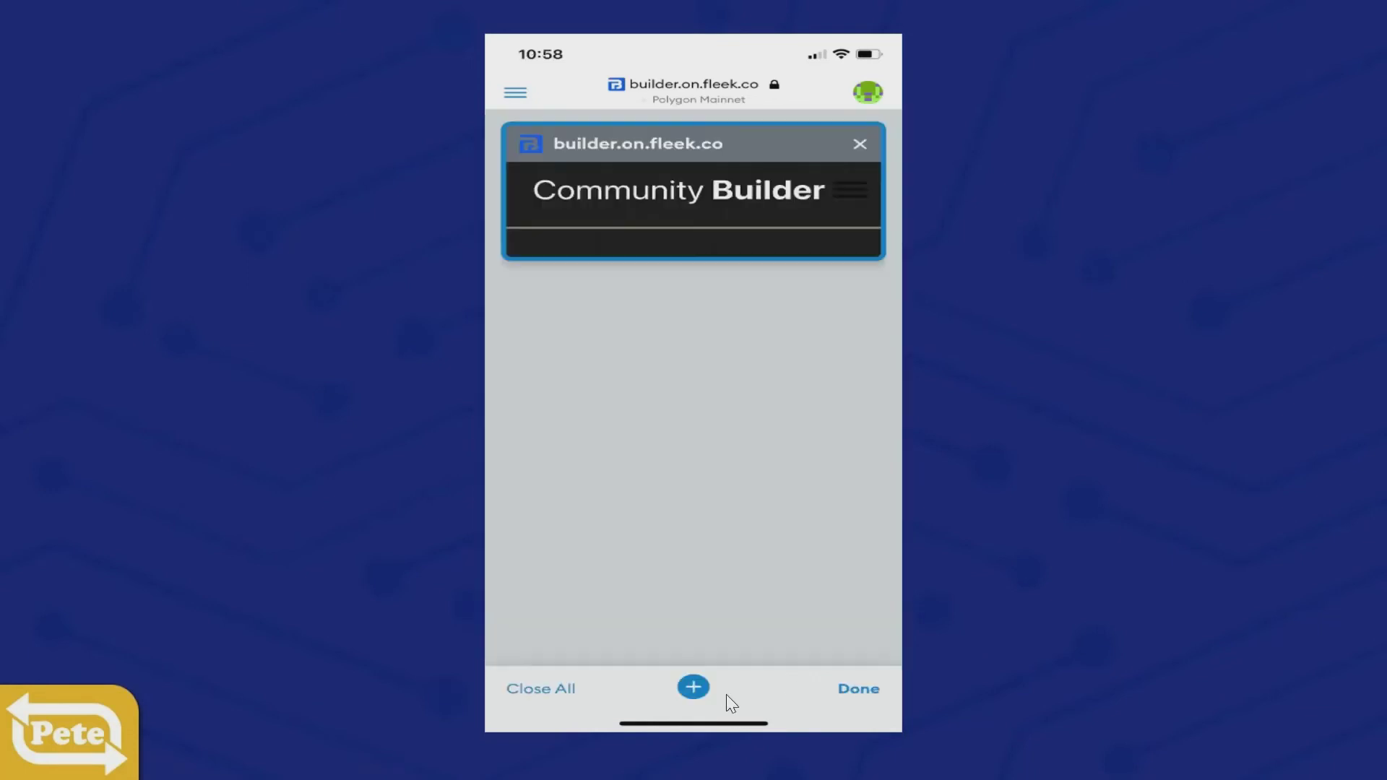
click(860, 144)
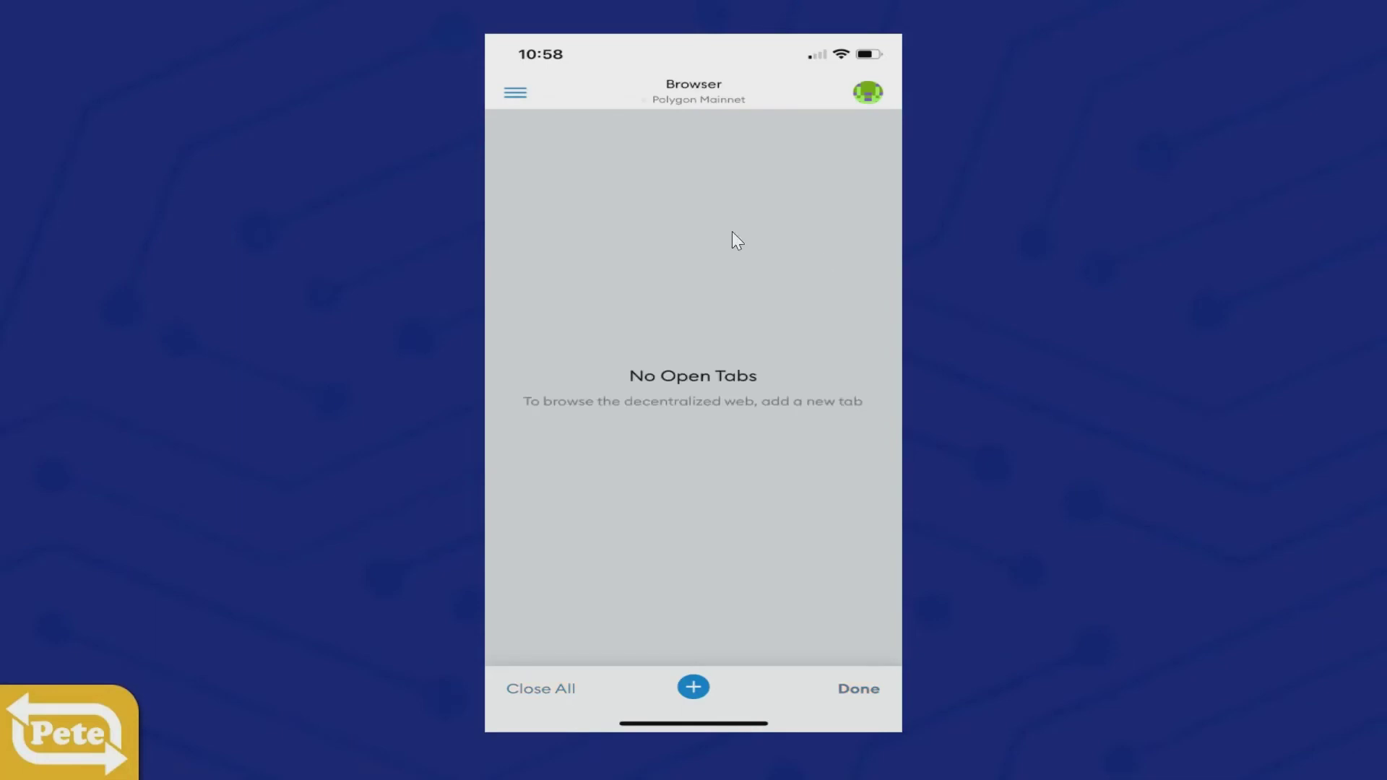
click(692, 687)
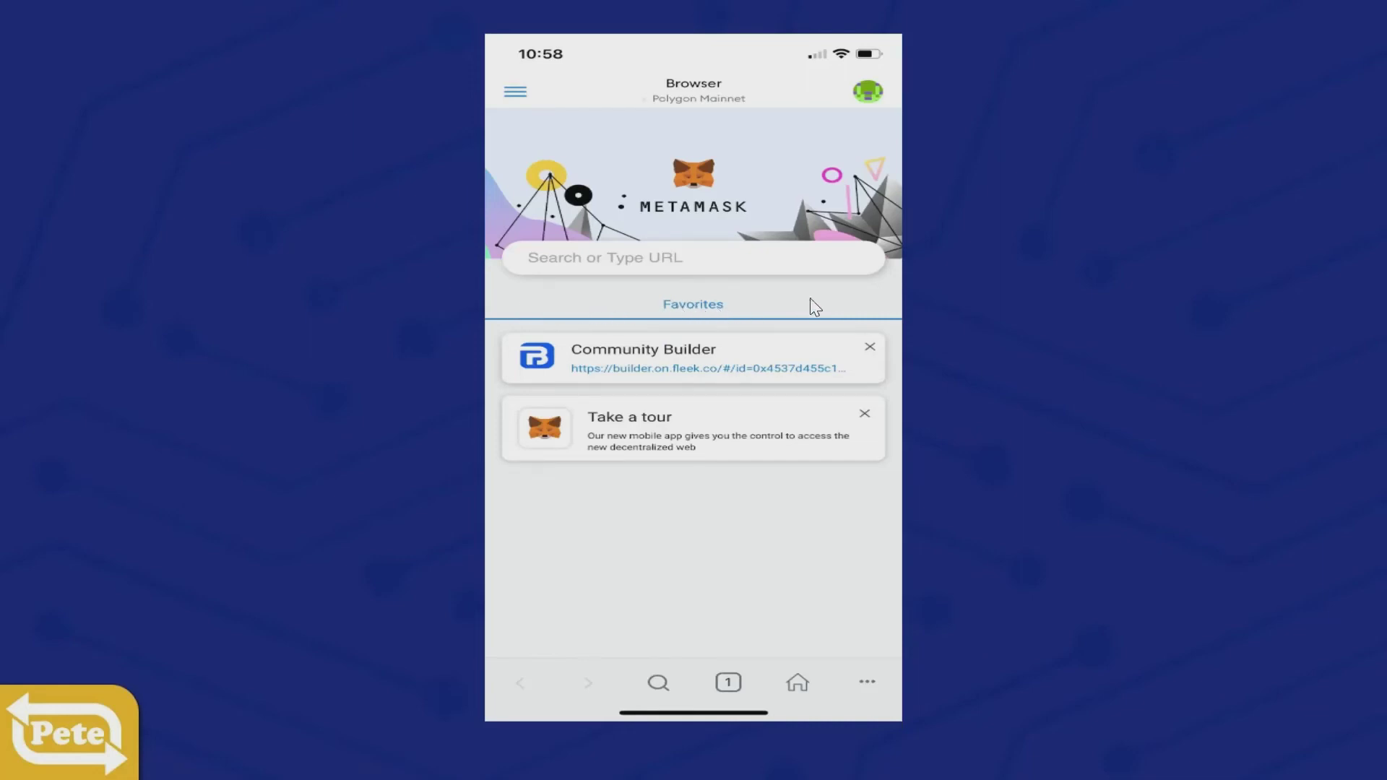
Reopen Community Builder from Favorites and reconnect it with the MetaMask wallet
click(696, 365)
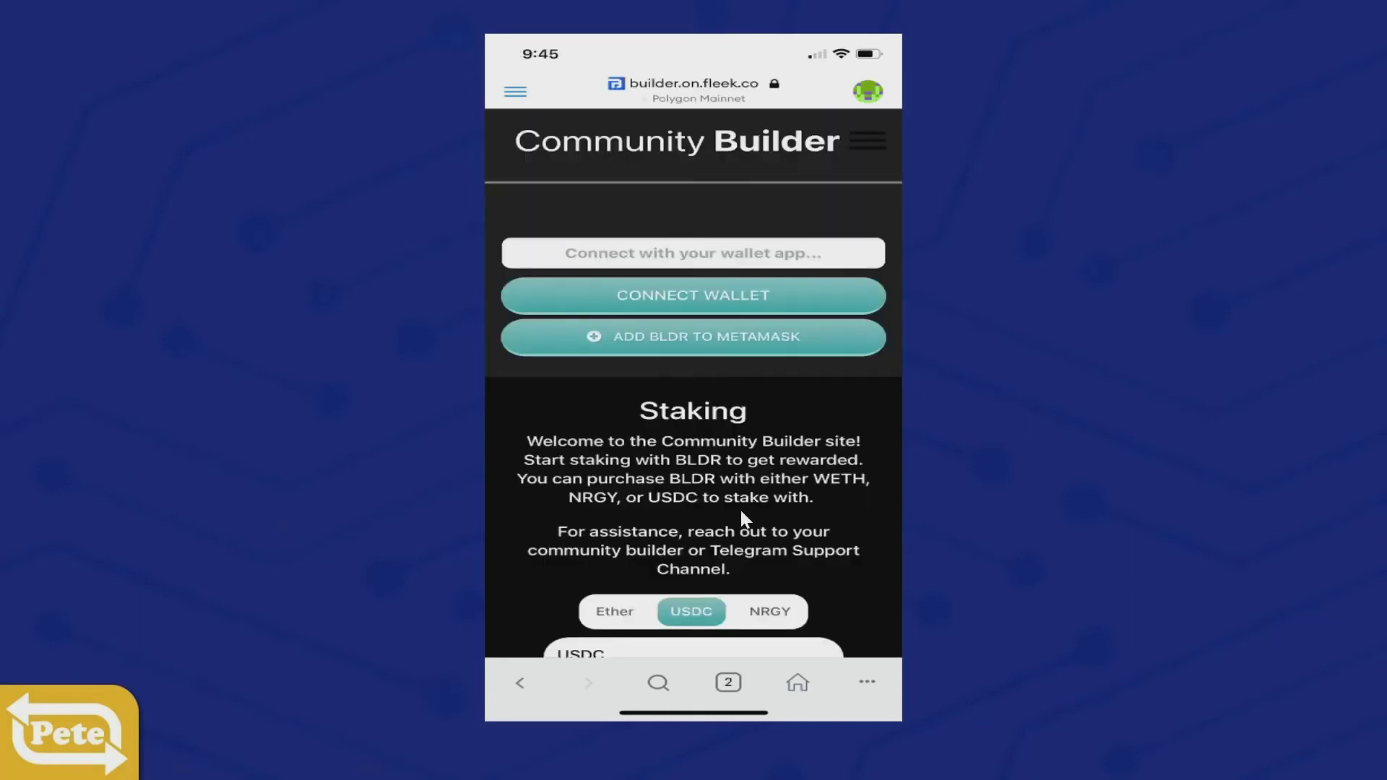
click(744, 299)
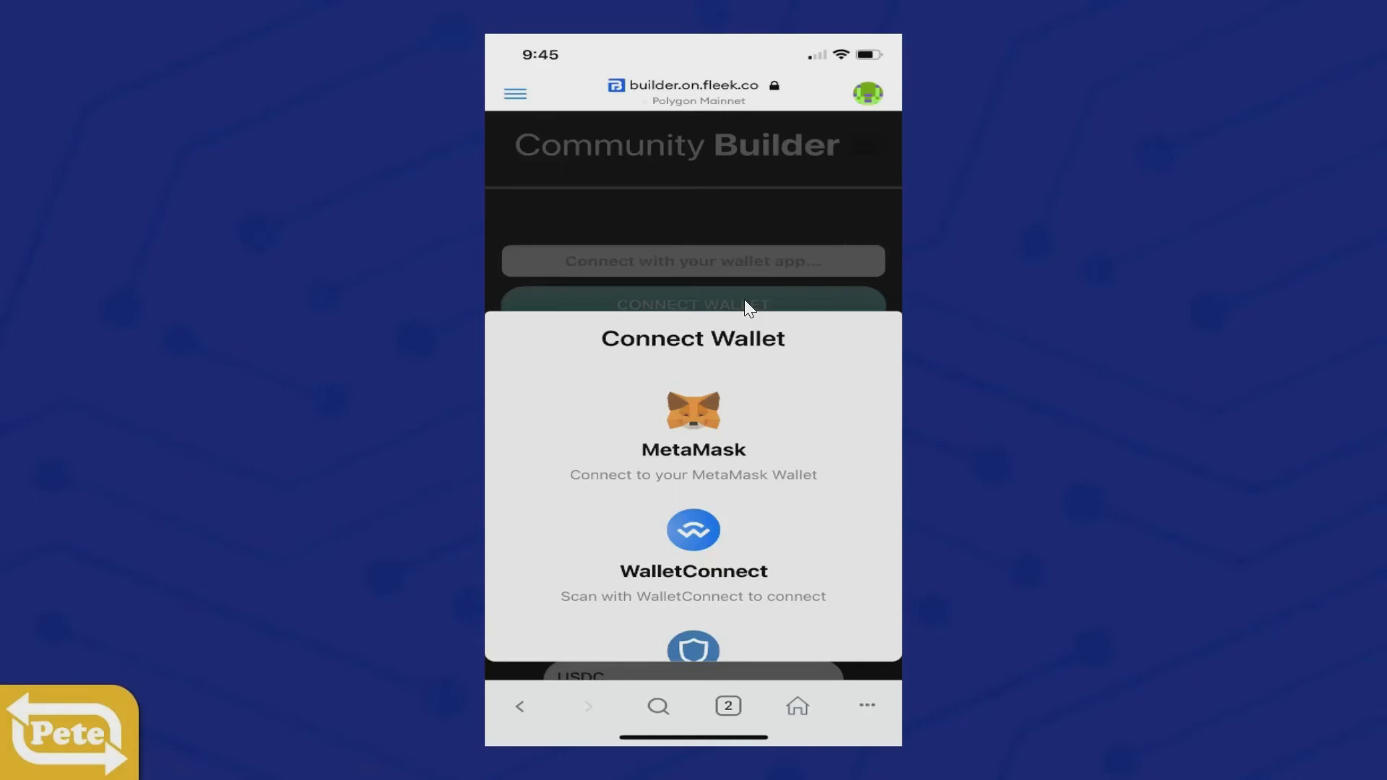
click(698, 422)
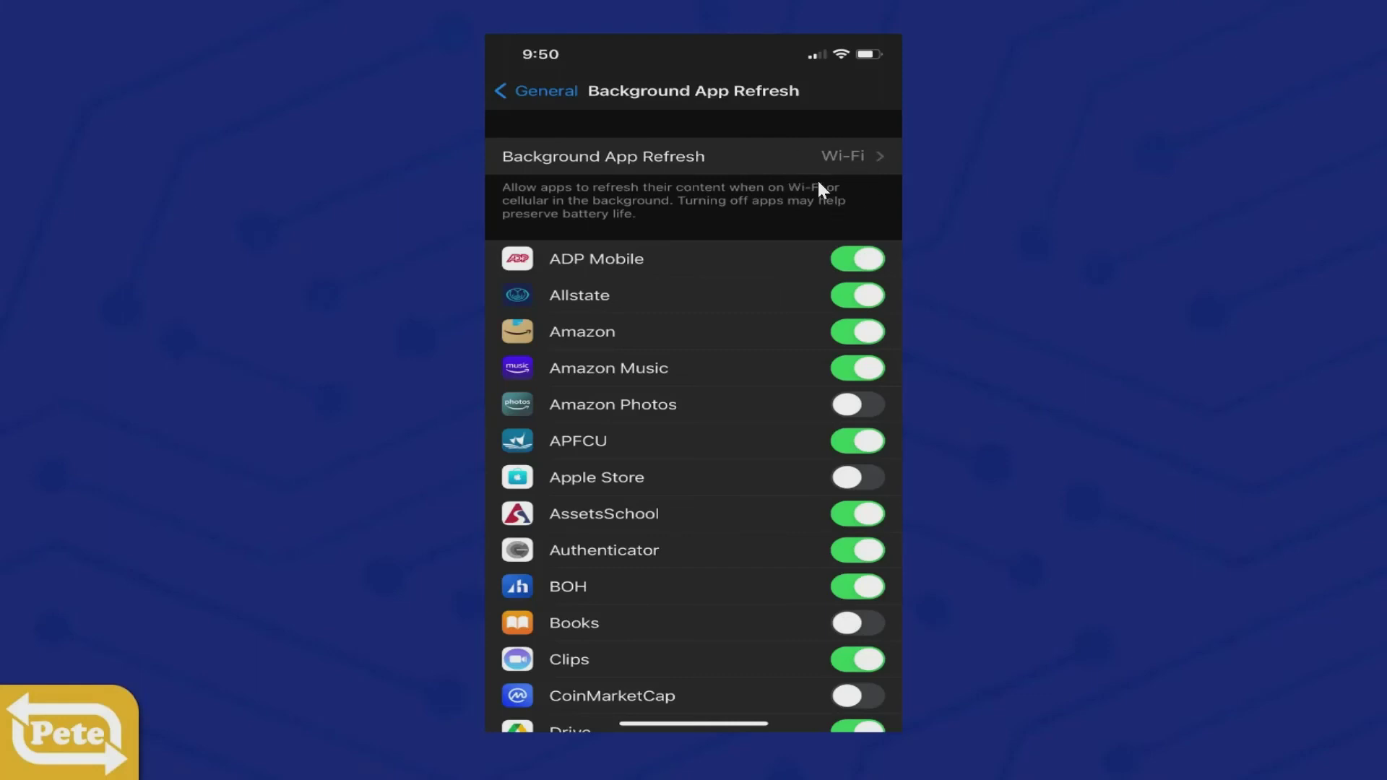
Set Background App Refresh to Off and go back to the previous page
click(852, 159)
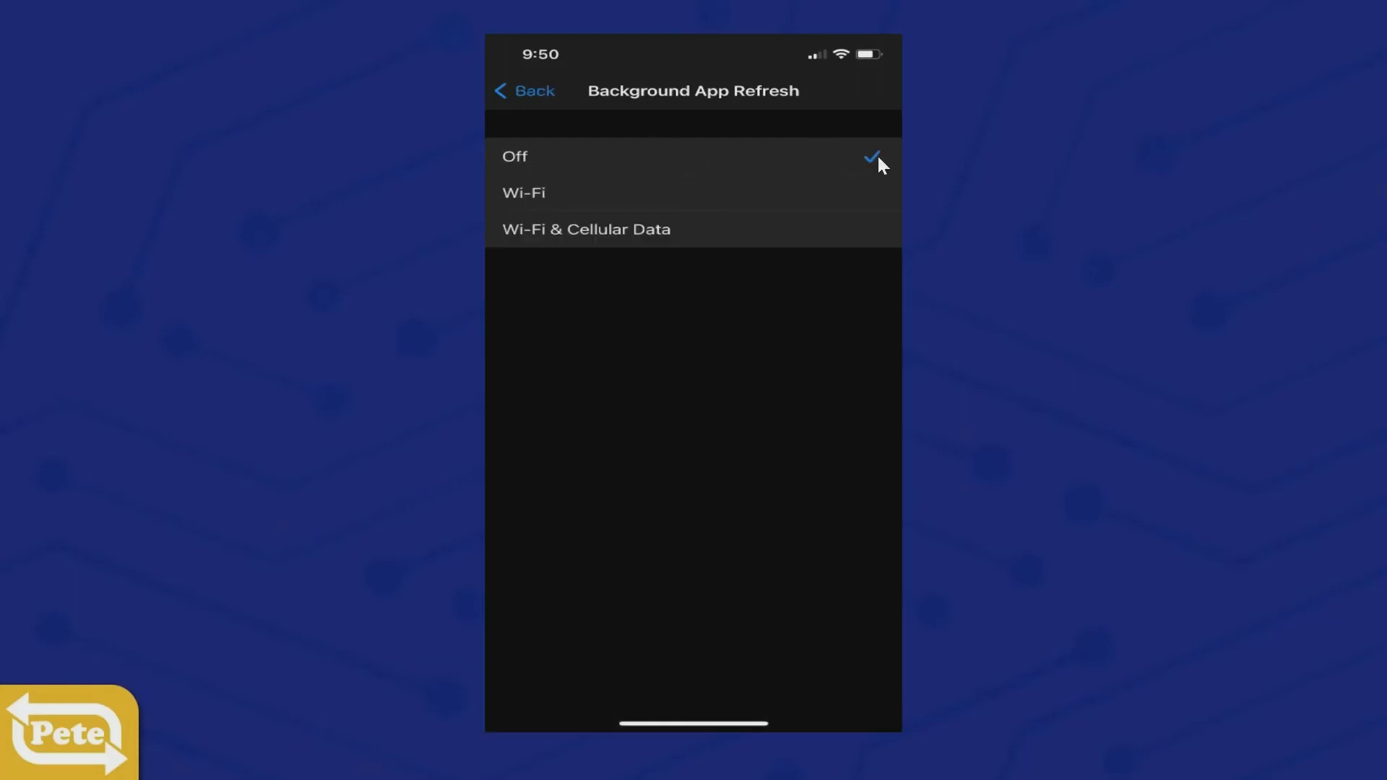
click(878, 159)
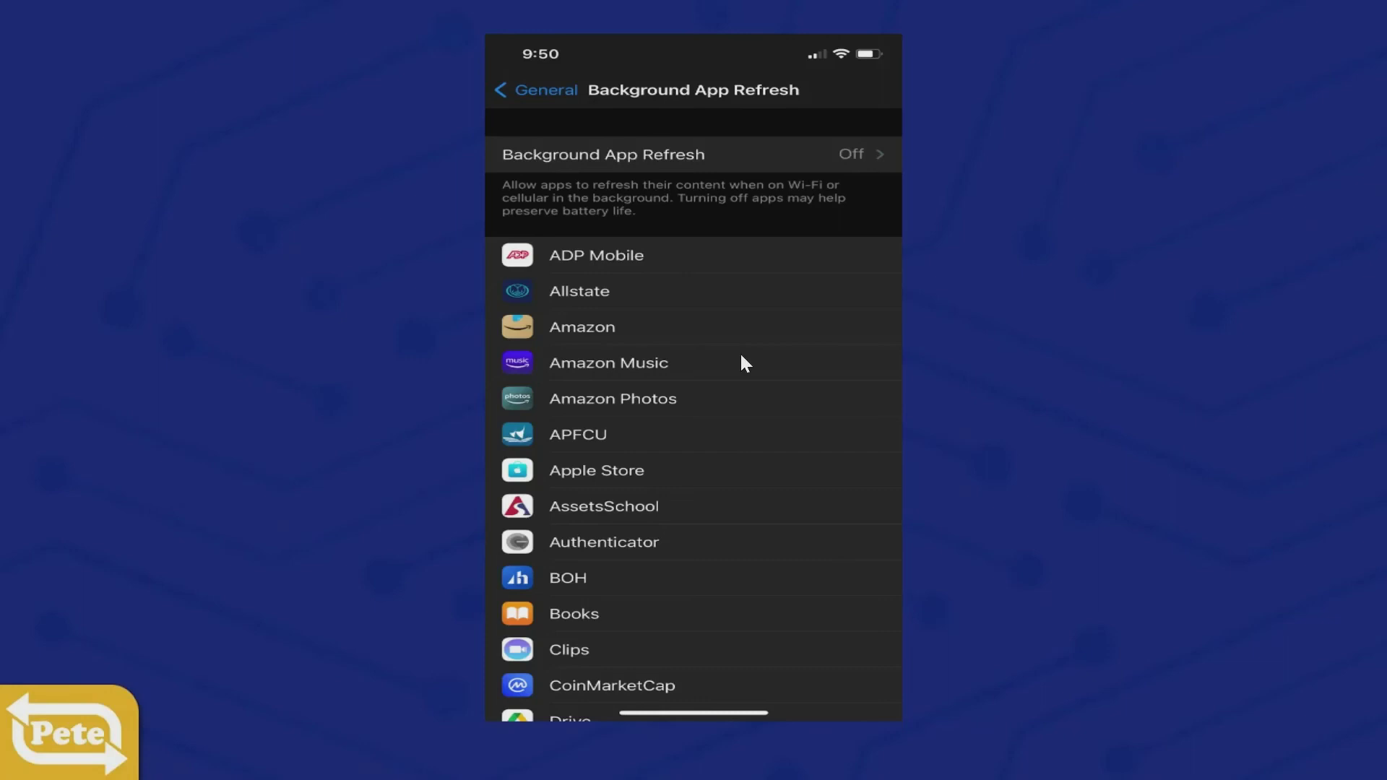